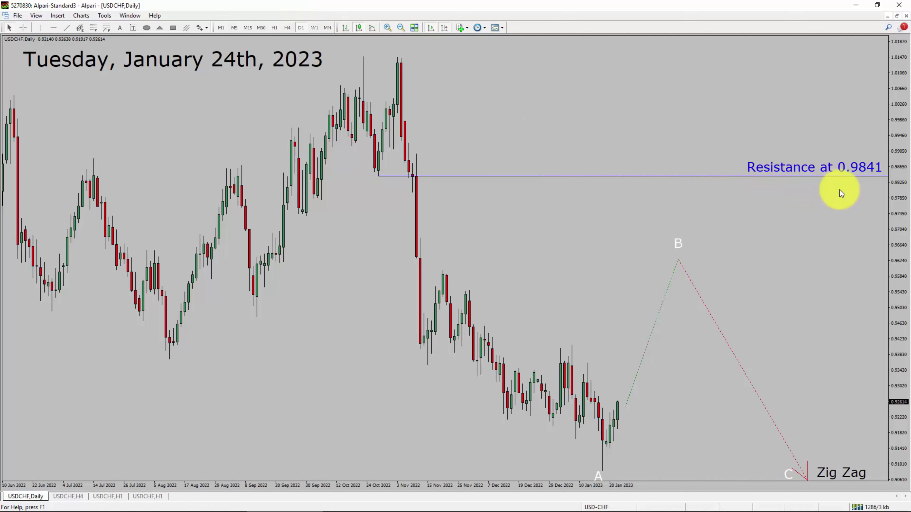
# - Inspect the resistance line at 0.9841 and the projected Zig Zag target on the USDCHF daily chart
pyautogui.middleClick(864, 184)
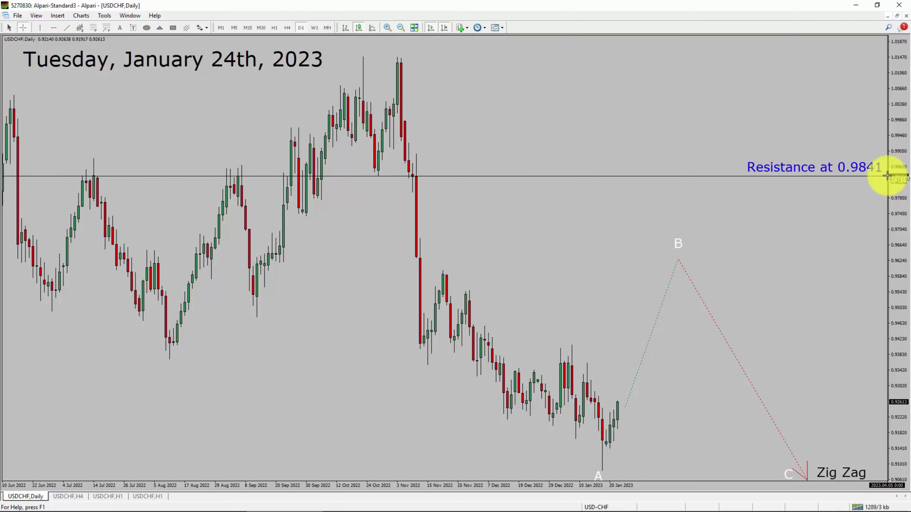
pyautogui.click(659, 372)
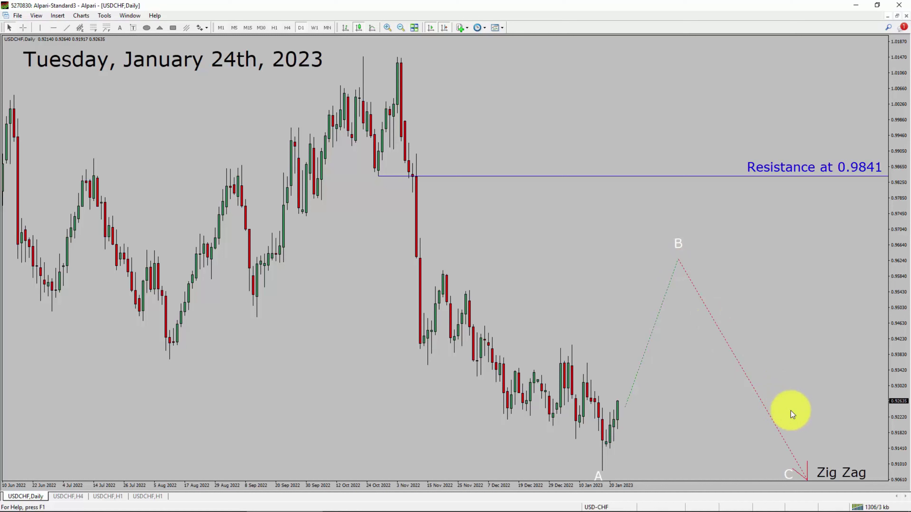
pyautogui.click(810, 473)
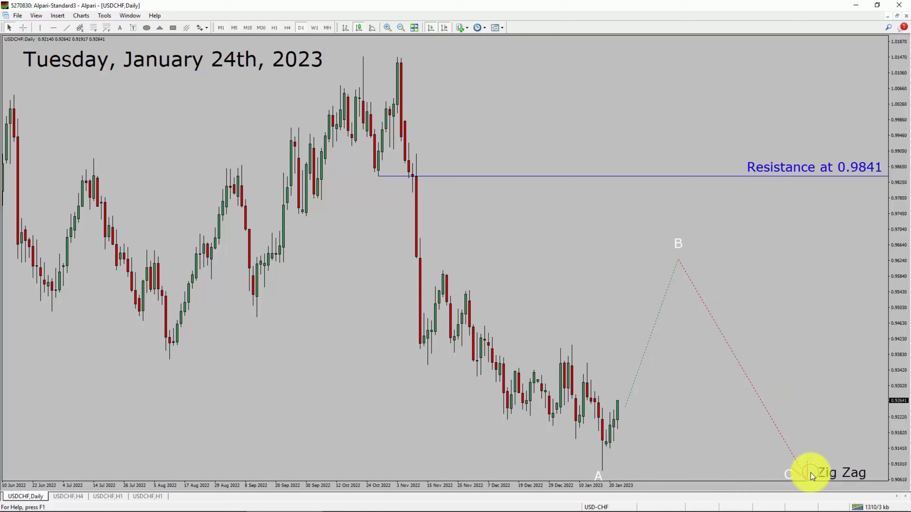
pyautogui.hotkey('ctrl', 'f')
pyautogui.moveTo(883, 176); pyautogui.dragTo(882, 178)
# - View the USDCHF H4 chart and check the 0.9191 support line on the first H1 chart with the crosshair
pyautogui.click(63, 497)
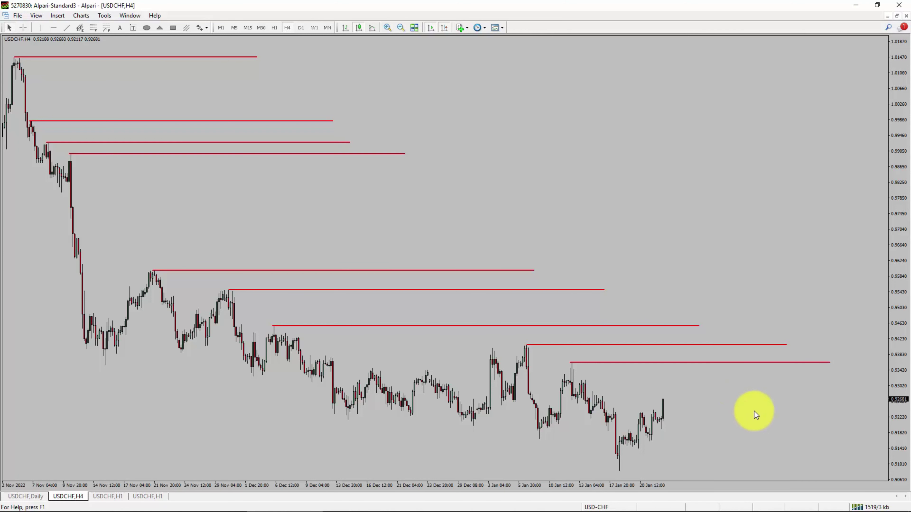
pyautogui.click(114, 495)
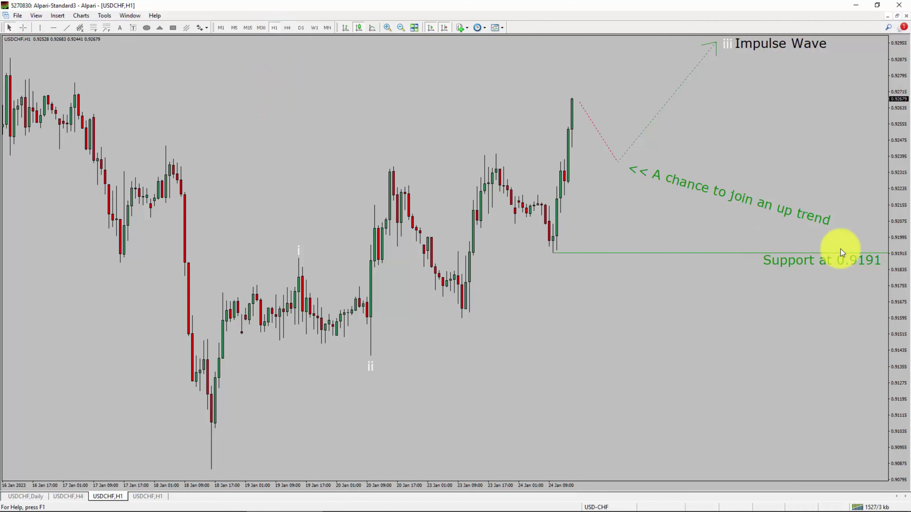
pyautogui.middleClick(878, 251)
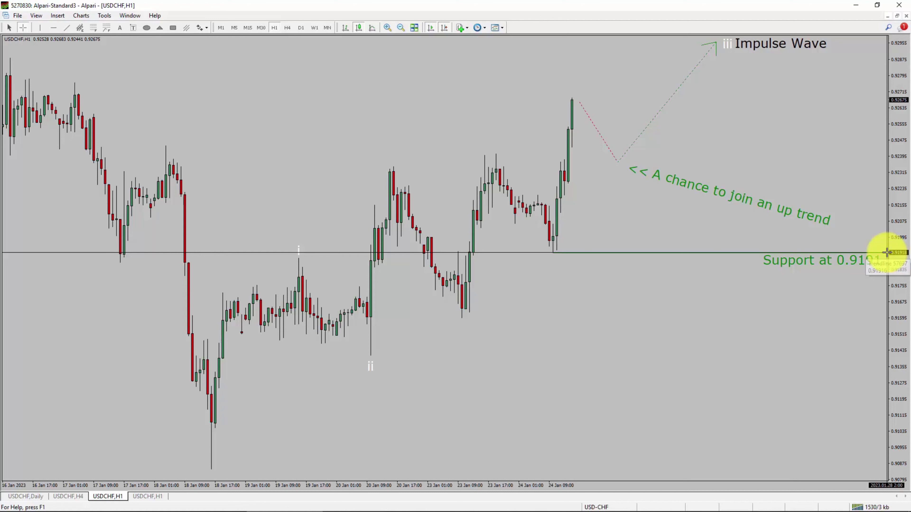
pyautogui.middleClick(887, 252)
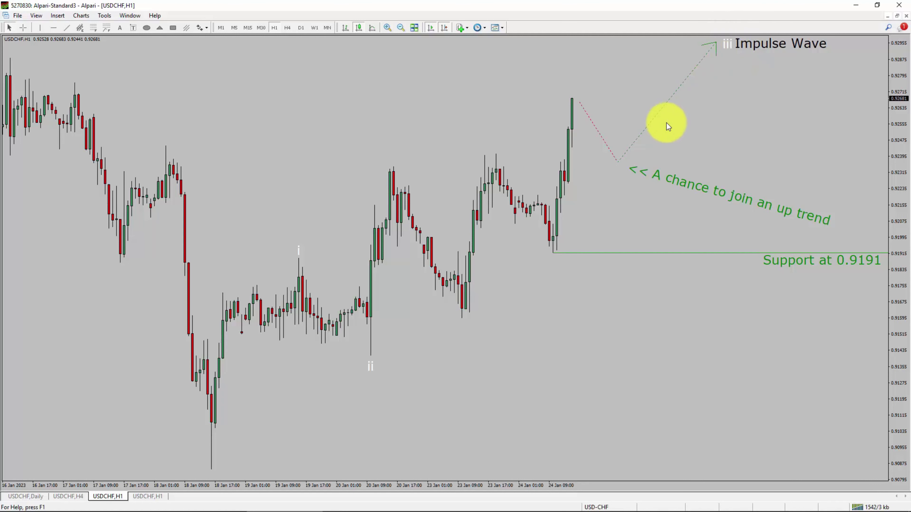
# - Examine the projected pullback entry against the 0.9191 support and the 0.236 Fibonacci zone on the USDCHF H1 charts
pyautogui.click(623, 171)
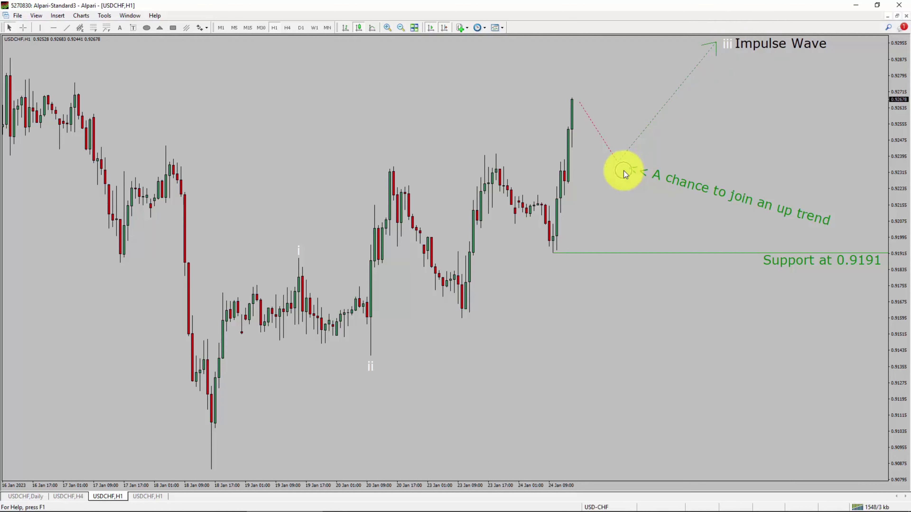
pyautogui.middleClick(885, 253)
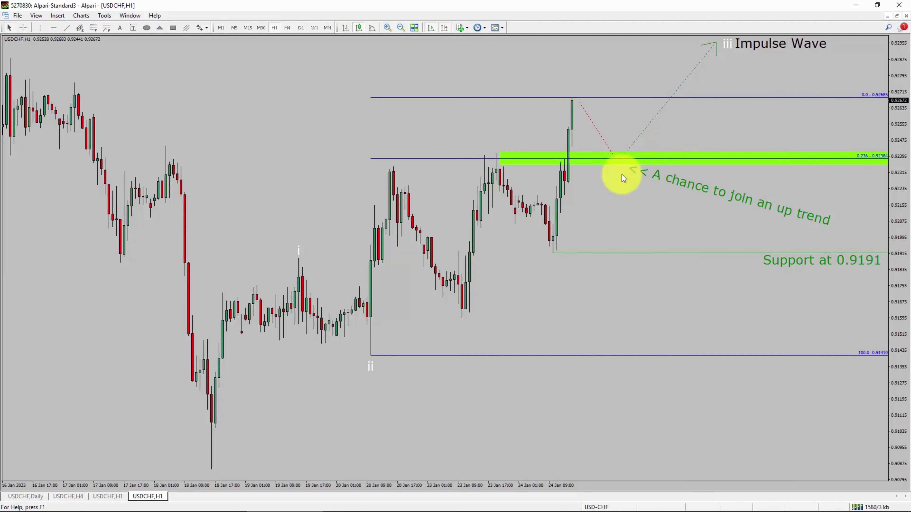
pyautogui.click(622, 175)
pyautogui.click(622, 175)
pyautogui.click(509, 163)
pyautogui.click(509, 162)
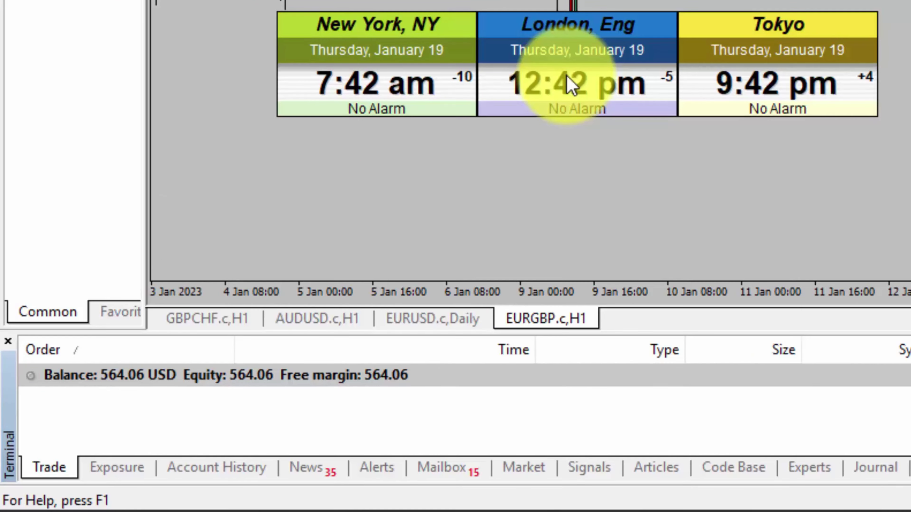
# - Open the account history in the trading terminal and look through its closed trades
pyautogui.click(201, 470)
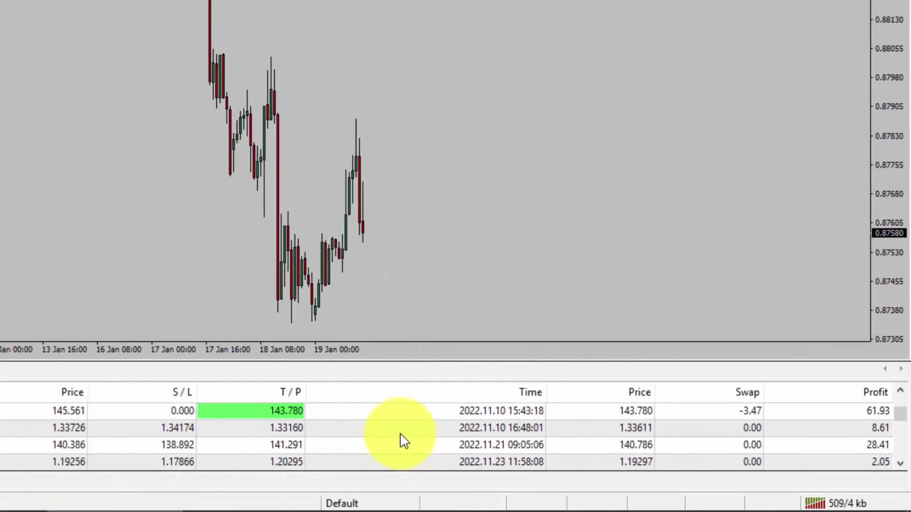
pyautogui.moveTo(904, 457); pyautogui.dragTo(905, 450)
pyautogui.moveTo(899, 367); pyautogui.dragTo(896, 435)
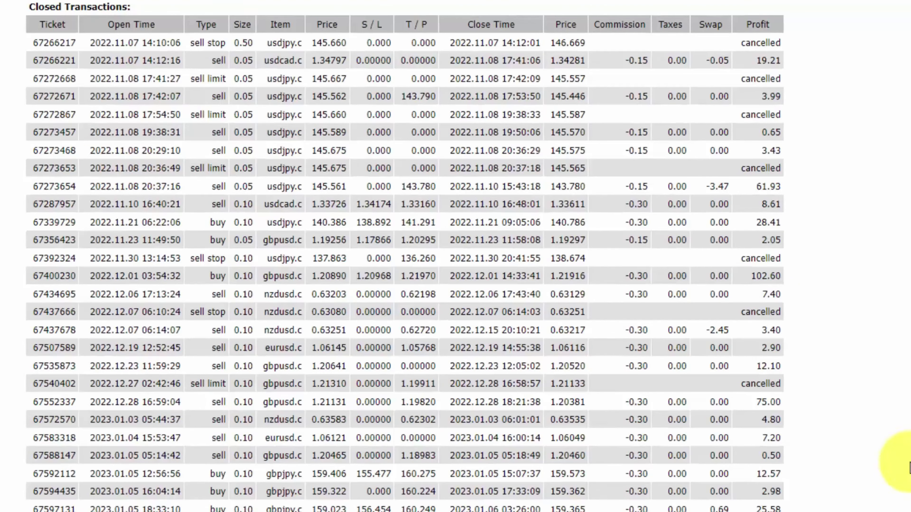
# - In the browser, read through the detailed statement's closed transactions and highlight the total trades and short positions figures
pyautogui.scroll(-3, 811, 357)
pyautogui.scroll(-10, 909, 472)
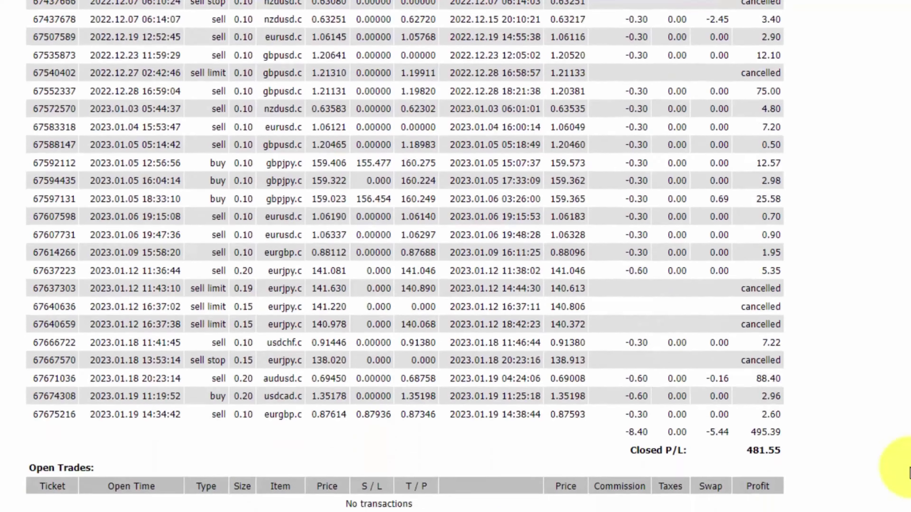
pyautogui.scroll(-10, 908, 472)
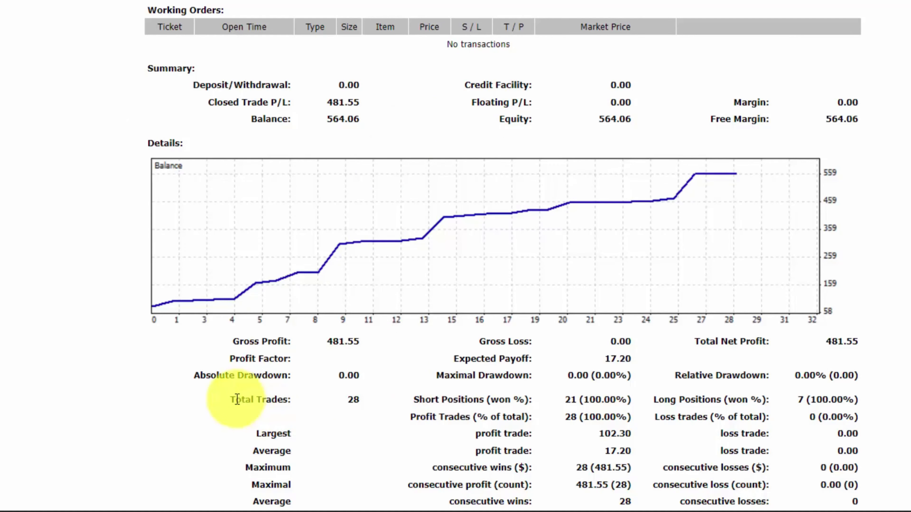
pyautogui.moveTo(230, 400); pyautogui.dragTo(566, 372)
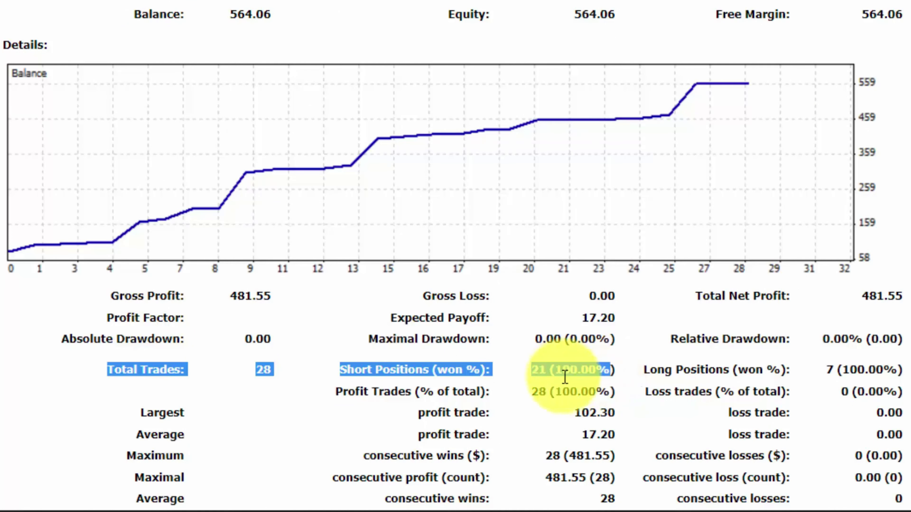
pyautogui.click(615, 393)
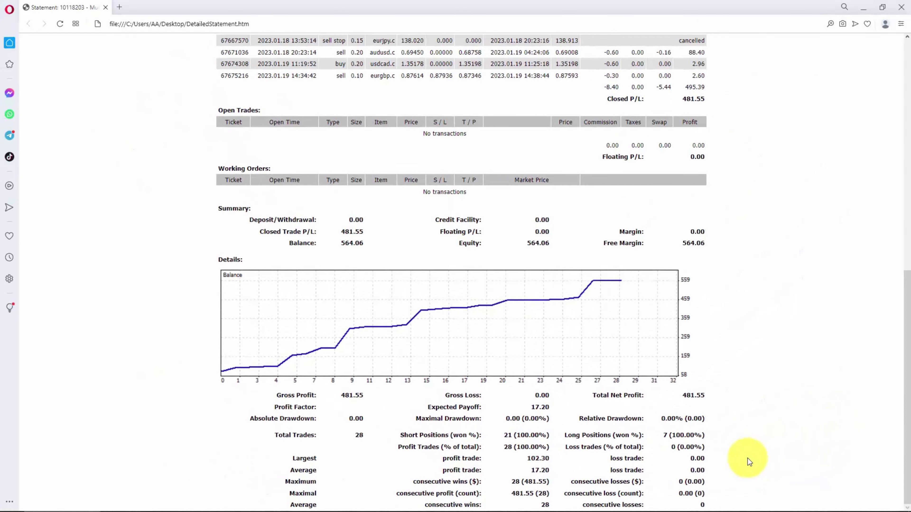
# - Highlight the traded pairs in the closed transactions list, including usdjpy, usdcad, gbpusd, nzdusd, eurusd, gbpjpy and the final eurgbp trade
pyautogui.scroll(6, 749, 462)
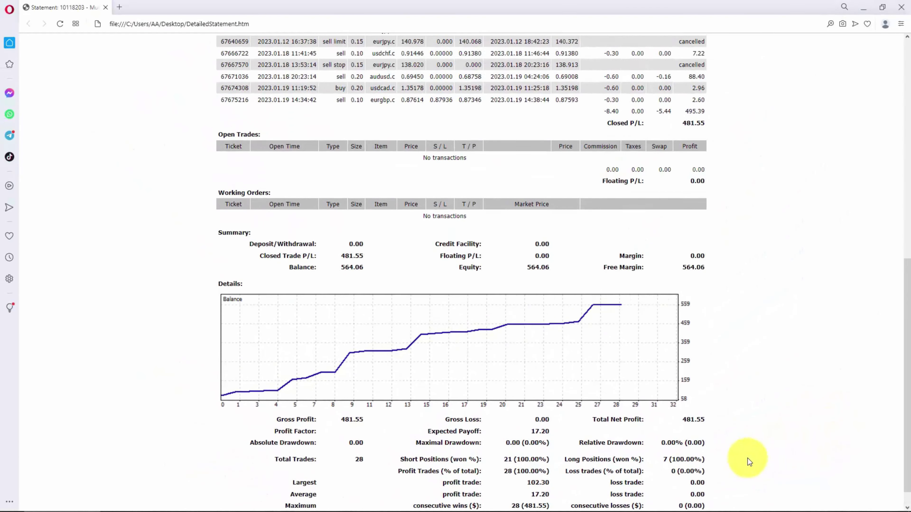
pyautogui.scroll(2, 749, 462)
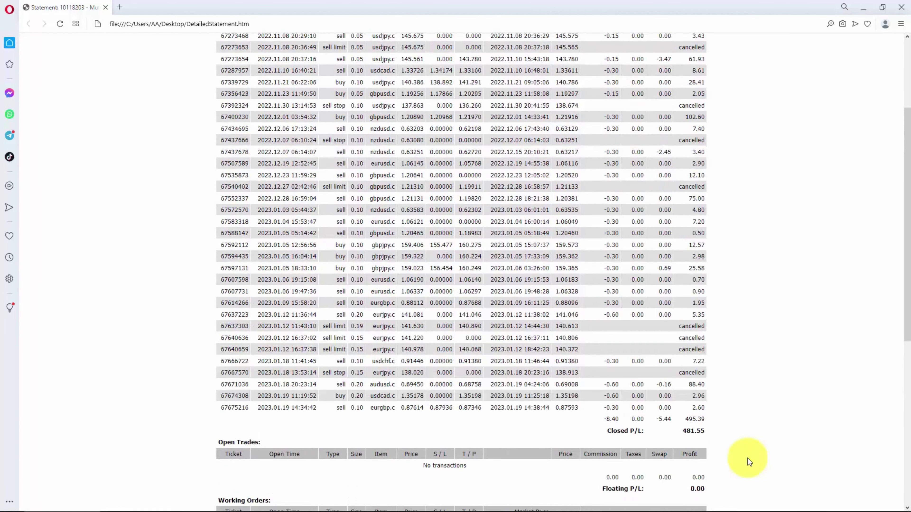
pyautogui.scroll(2, 749, 462)
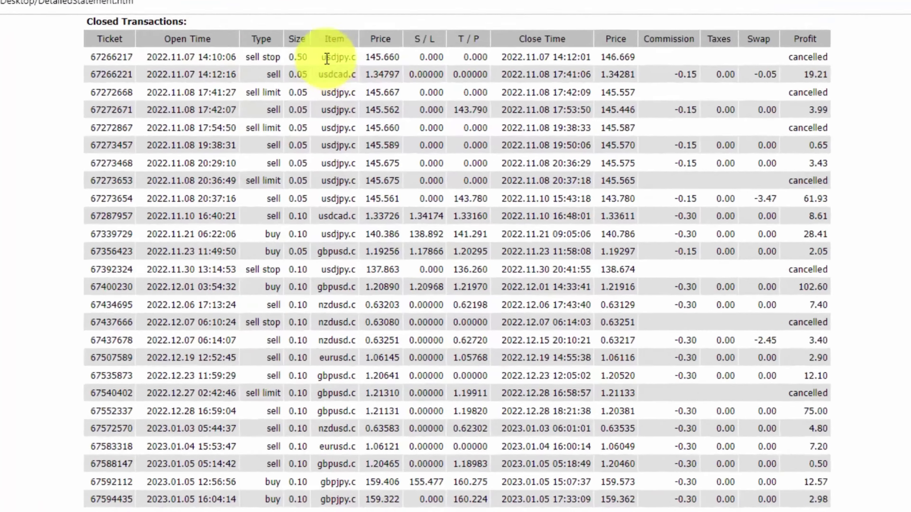
pyautogui.moveTo(327, 58); pyautogui.dragTo(355, 58)
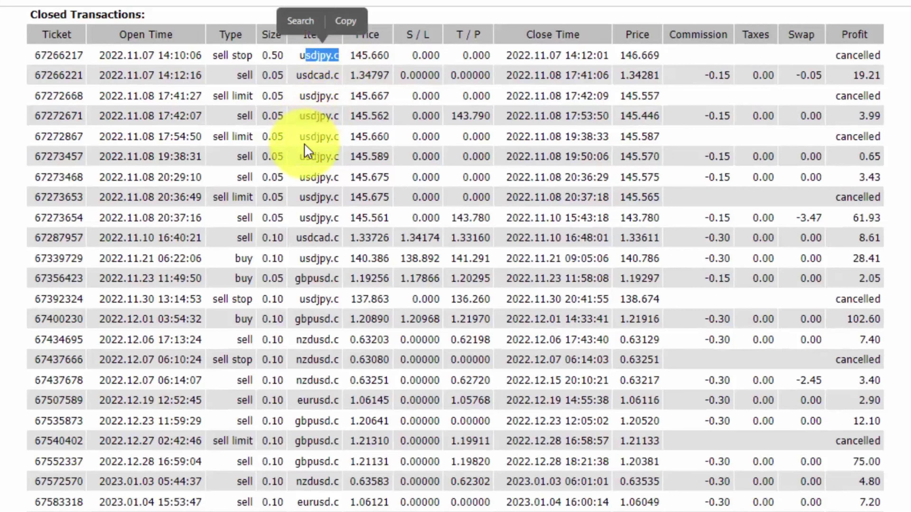
pyautogui.moveTo(303, 239); pyautogui.dragTo(333, 238)
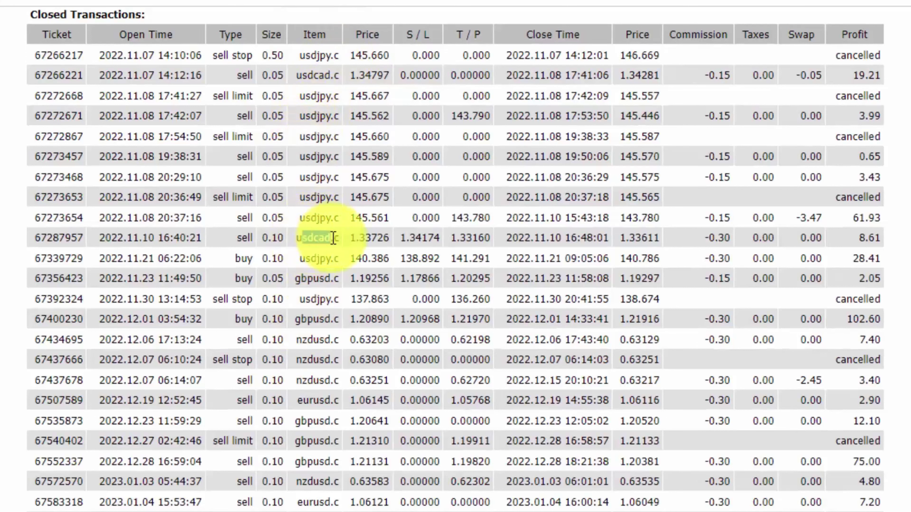
pyautogui.moveTo(301, 279); pyautogui.dragTo(333, 279)
pyautogui.moveTo(296, 339); pyautogui.dragTo(339, 340)
pyautogui.moveTo(303, 400); pyautogui.dragTo(341, 399)
pyautogui.moveTo(330, 462); pyautogui.dragTo(359, 461)
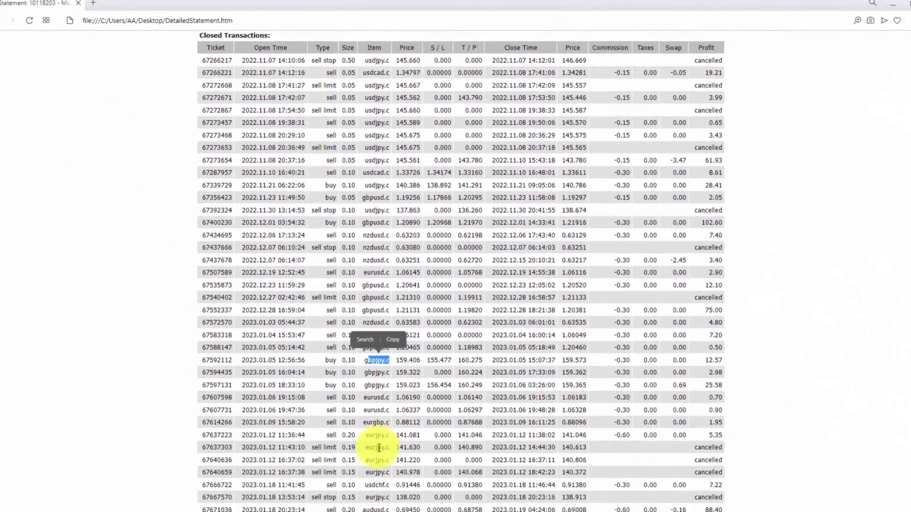
pyautogui.scroll(-4, 387, 434)
pyautogui.moveTo(374, 363); pyautogui.dragTo(394, 364)
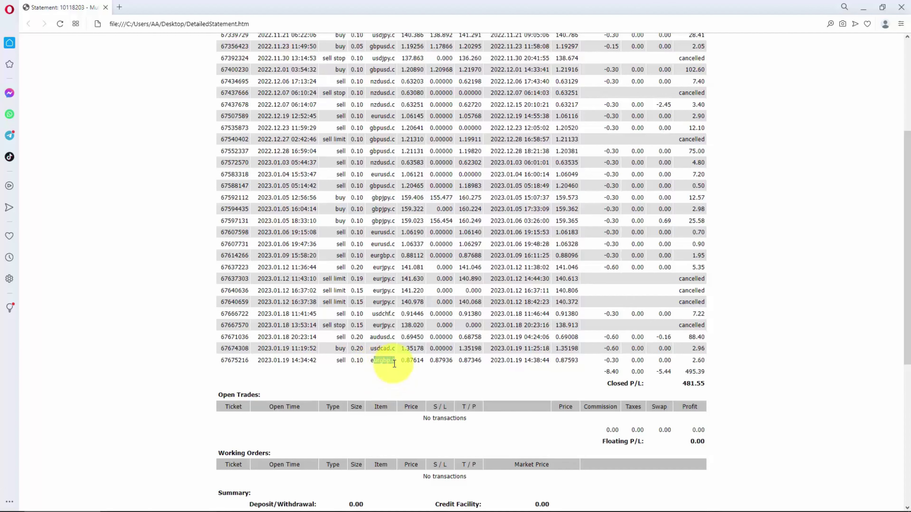
pyautogui.click(709, 397)
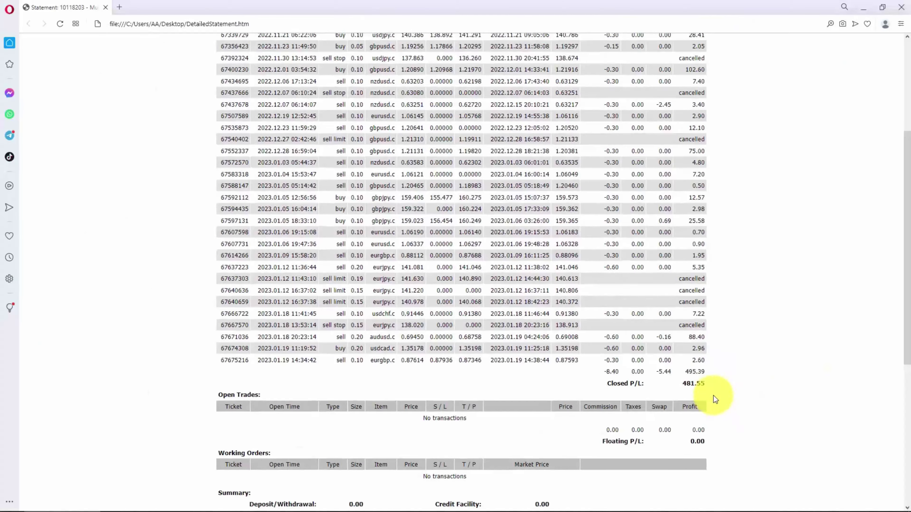
# - Examine the statement from the first trade's open year through the profit column to the highlighted Closed P/L total
pyautogui.scroll(3, 869, 308)
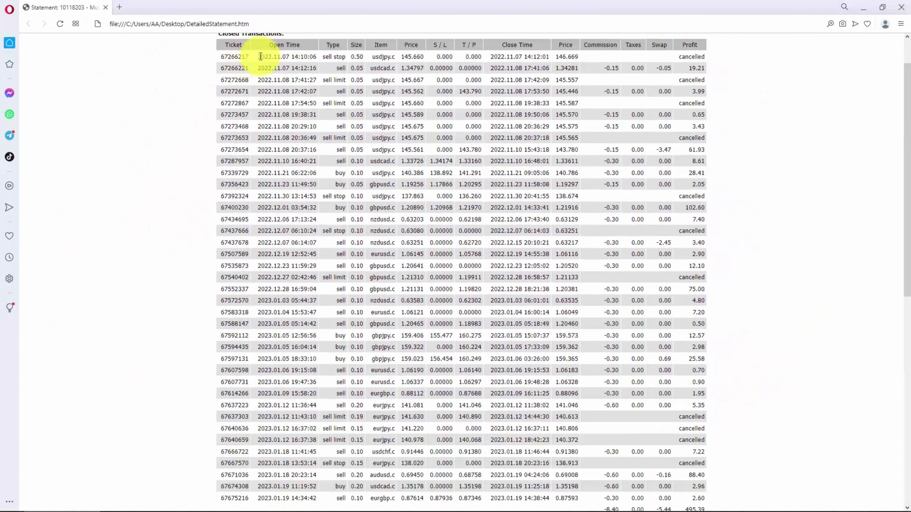
pyautogui.moveTo(257, 56); pyautogui.dragTo(271, 58)
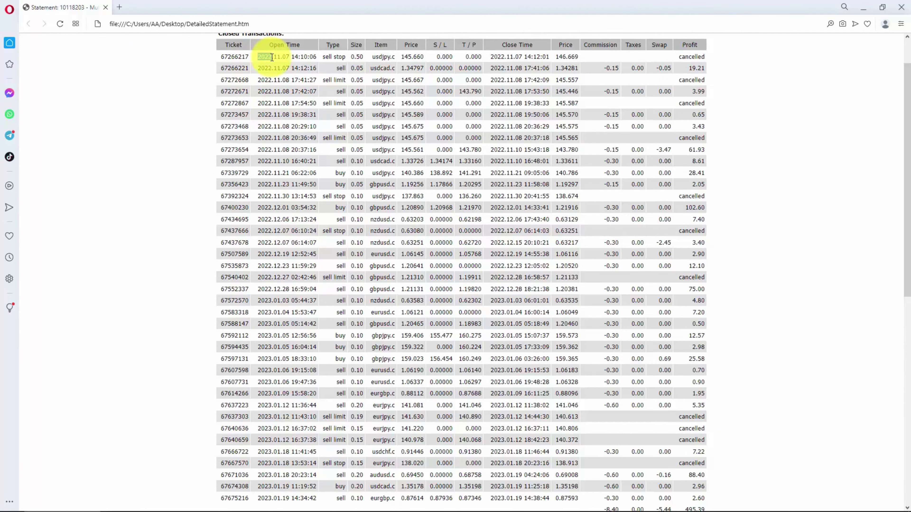
pyautogui.moveTo(689, 68)
pyautogui.mouseDown()
pyautogui.moveTo(708, 71)
pyautogui.moveTo(699, 69)
pyautogui.mouseUp()
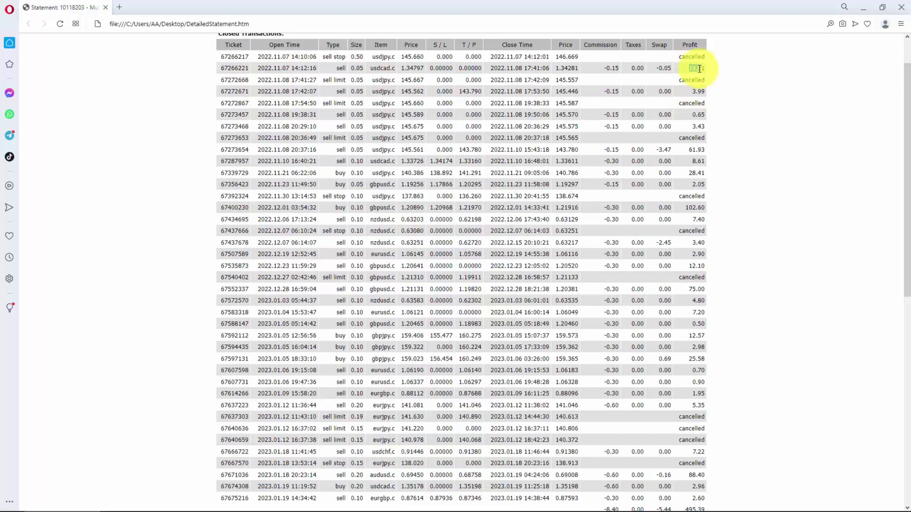
pyautogui.scroll(-3, 677, 184)
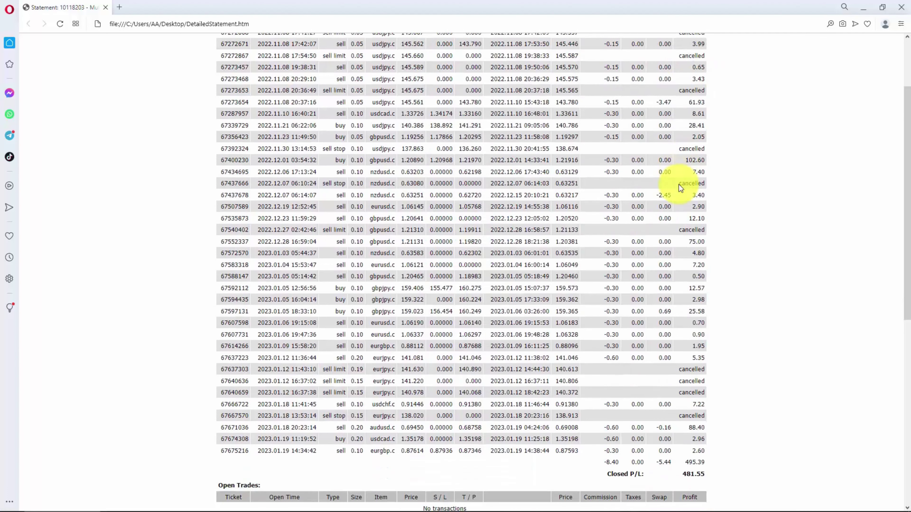
pyautogui.scroll(-1, 679, 184)
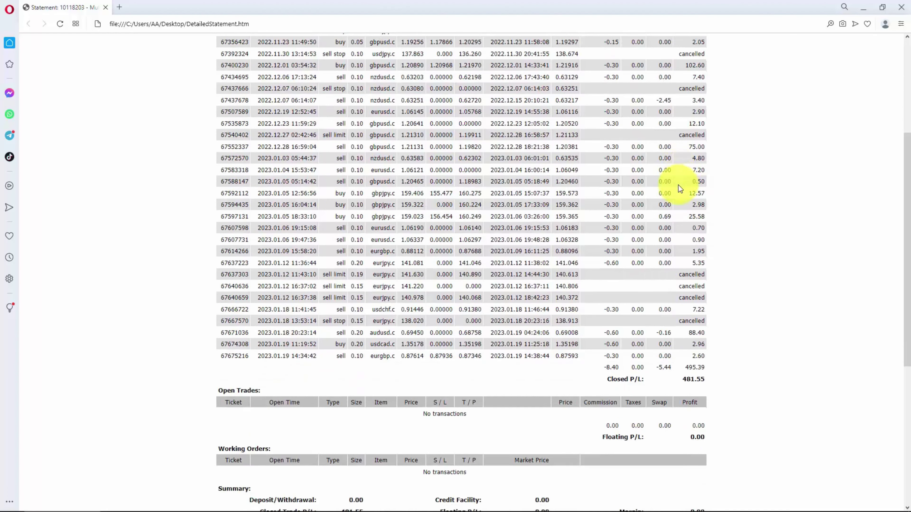
pyautogui.scroll(-5, 683, 274)
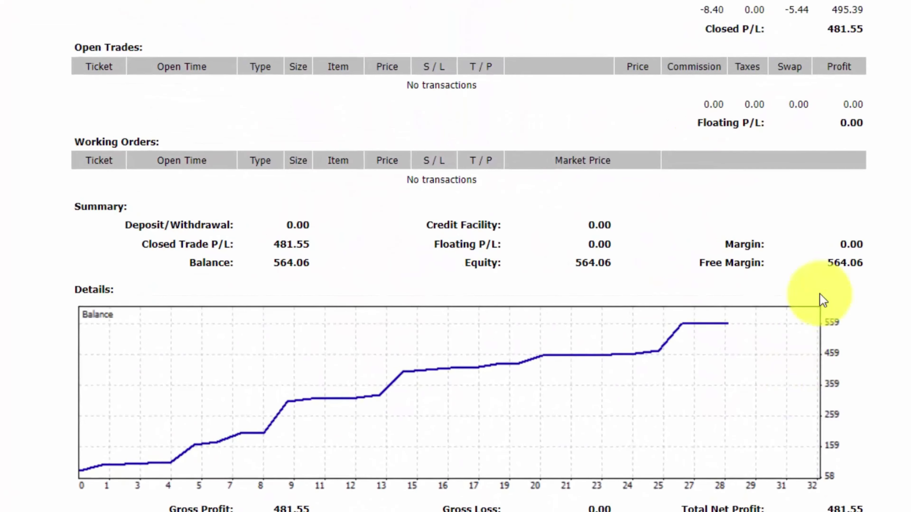
pyautogui.moveTo(826, 29); pyautogui.dragTo(867, 36)
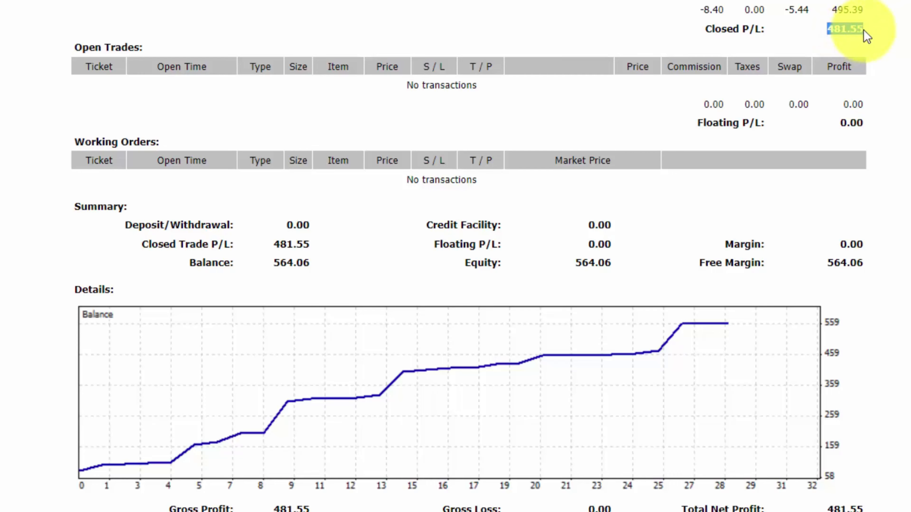
pyautogui.click(867, 36)
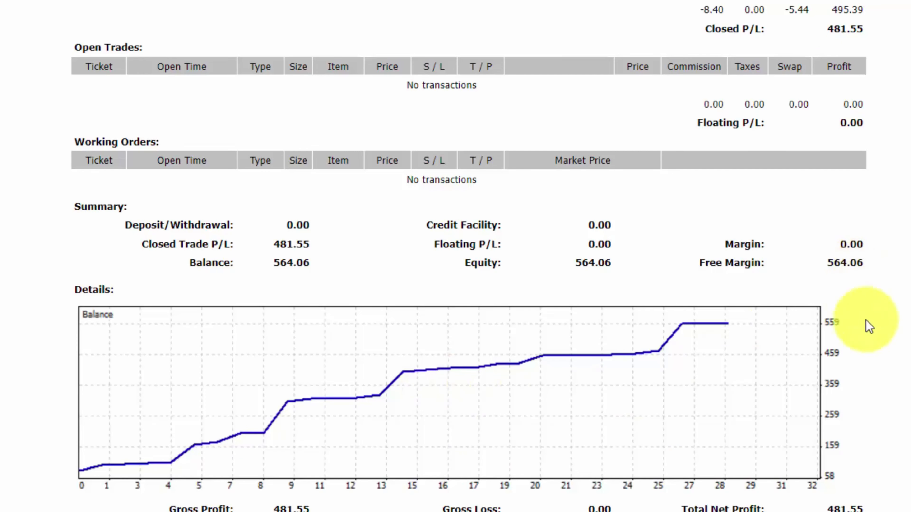